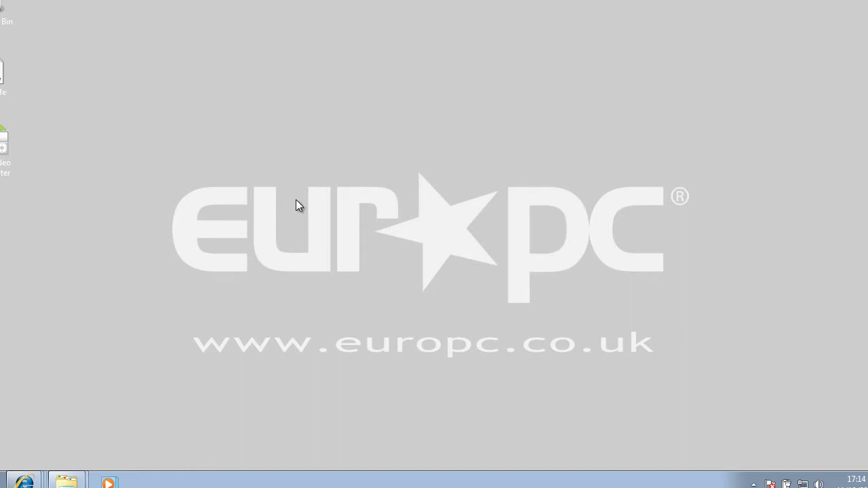
# Launch Any Video Converter from its desktop shortcut and reposition its window
pyautogui.click(7, 149)
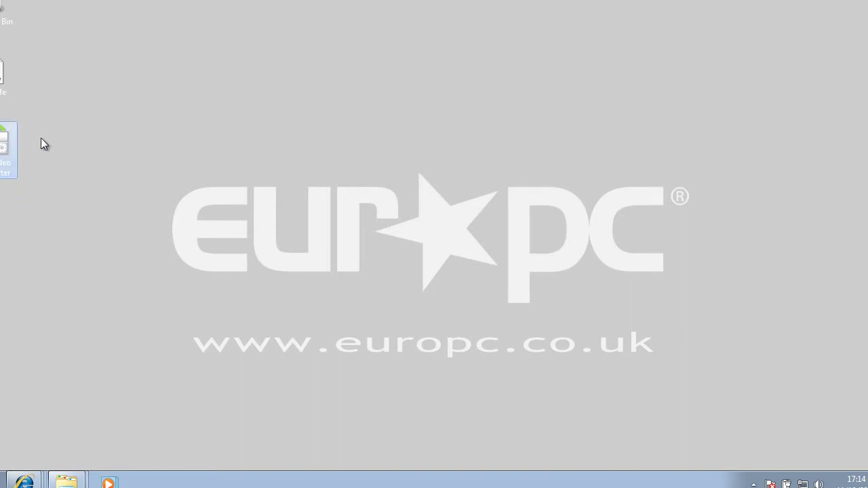
pyautogui.click(261, 136)
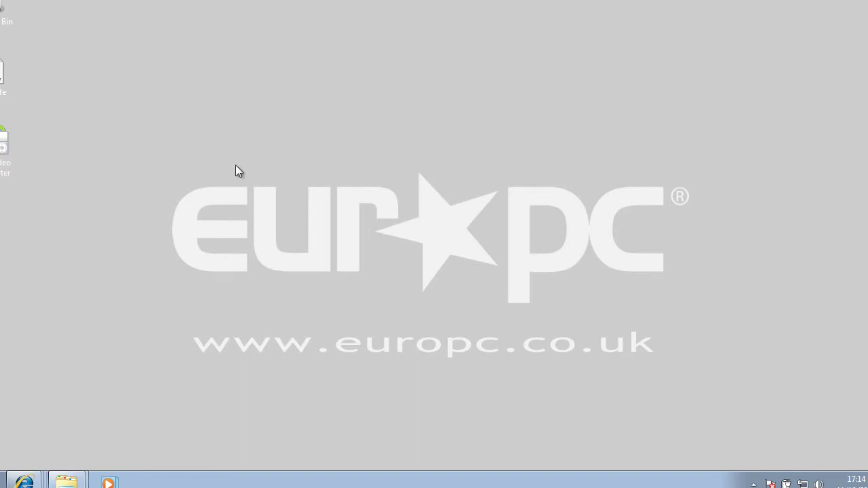
pyautogui.doubleClick(4, 146)
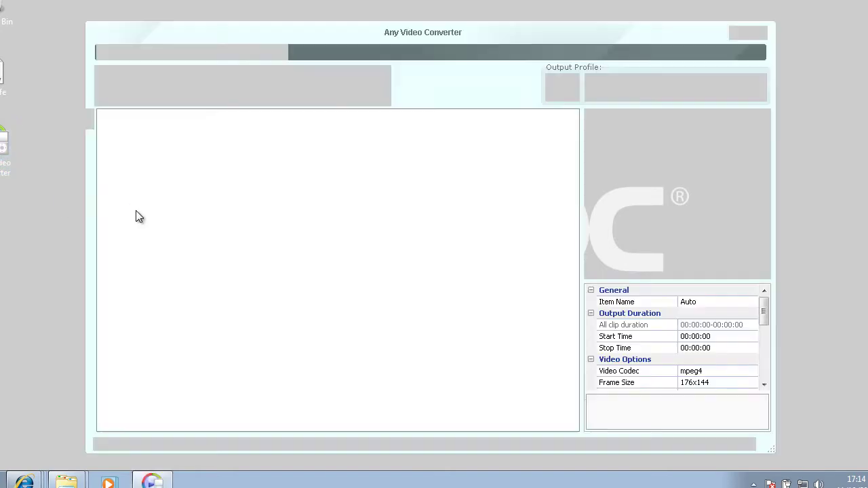
pyautogui.moveTo(244, 32)
pyautogui.mouseDown()
pyautogui.moveTo(269, 30)
pyautogui.moveTo(254, 22)
pyautogui.mouseUp()
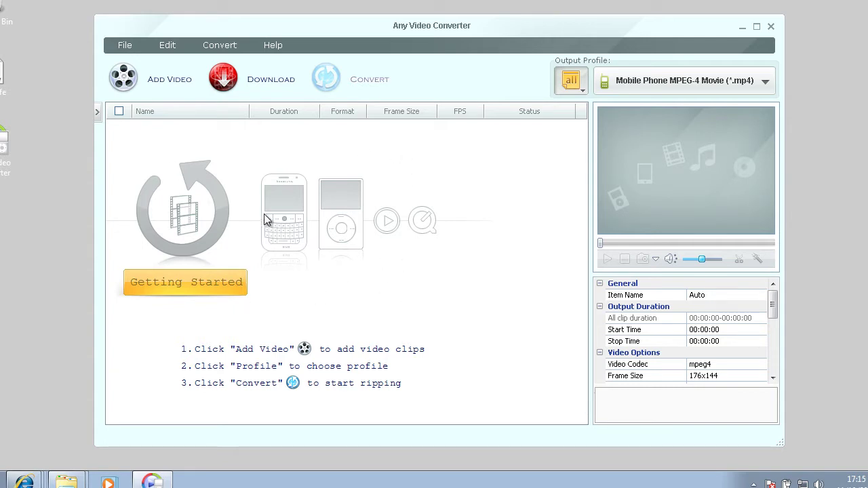
pyautogui.click(766, 83)
pyautogui.moveTo(769, 121)
pyautogui.mouseDown()
pyautogui.moveTo(764, 224)
pyautogui.moveTo(764, 123)
pyautogui.mouseUp()
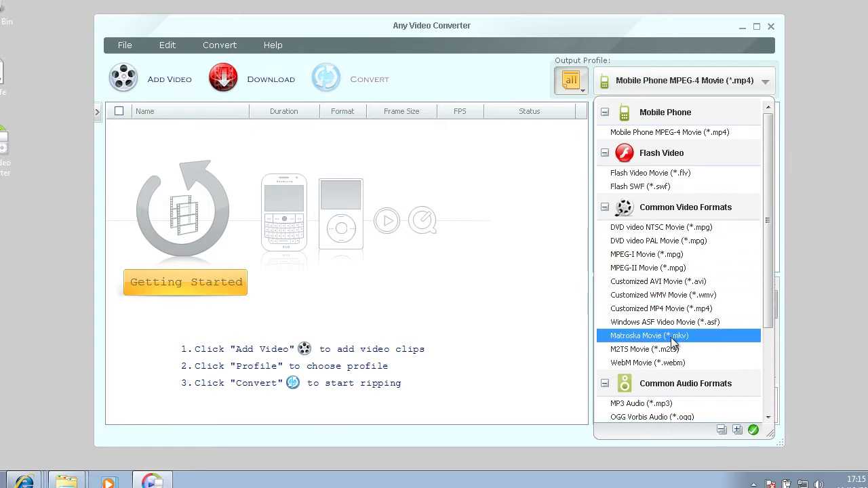
pyautogui.moveTo(762, 252); pyautogui.dragTo(779, 229)
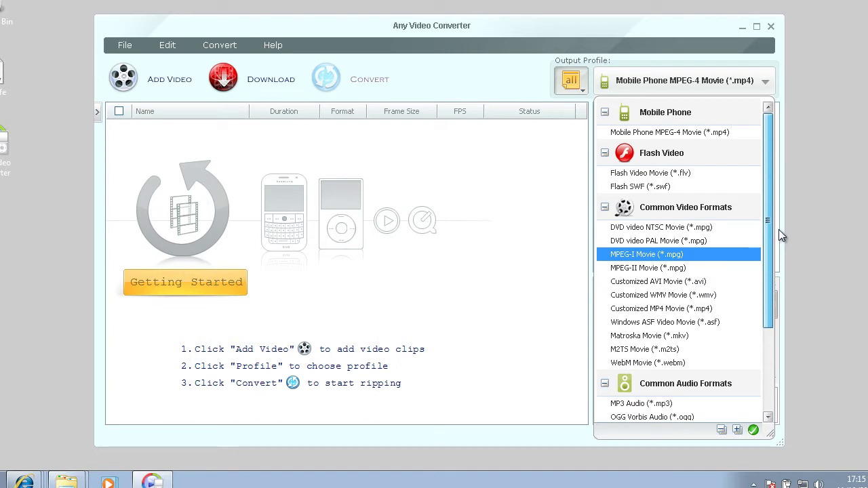
pyautogui.click(763, 84)
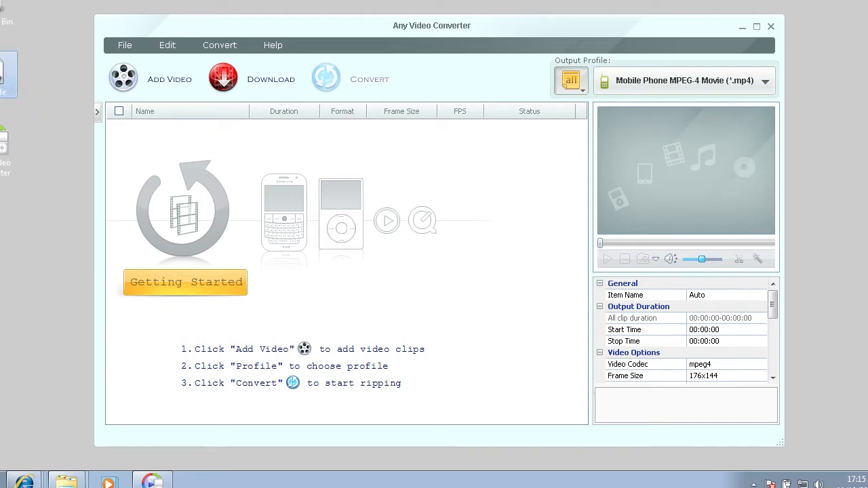
# Load Wildlife.wmv from the Desktop into the converter's file list
pyautogui.moveTo(9, 75); pyautogui.dragTo(41, 85)
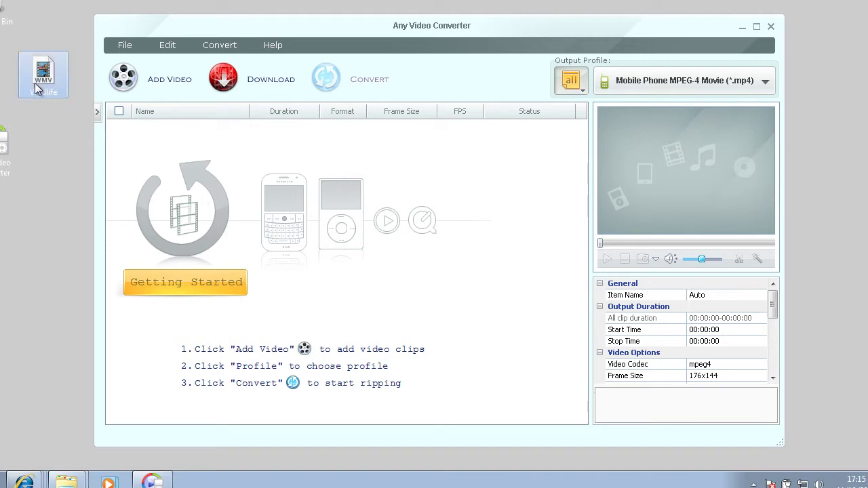
pyautogui.click(136, 80)
pyautogui.click(285, 193)
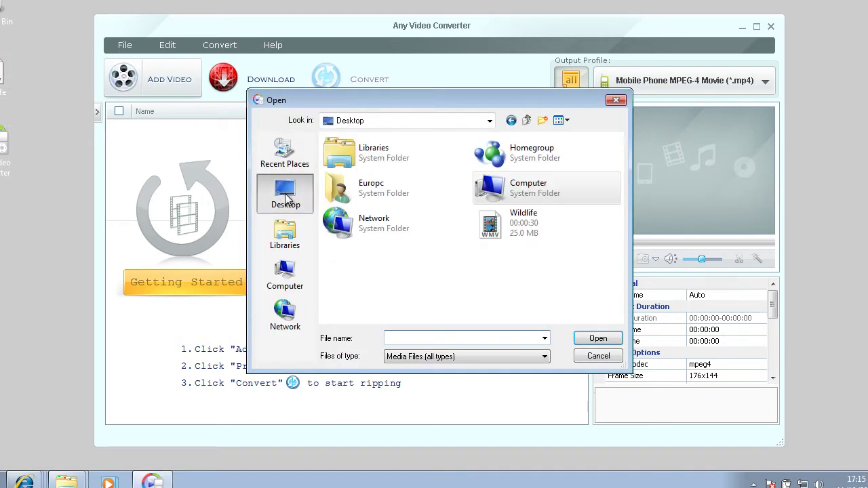
pyautogui.click(523, 222)
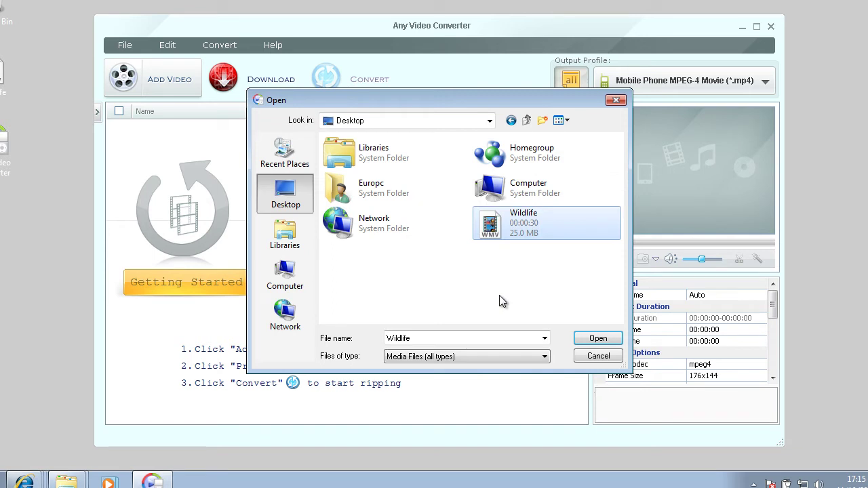
pyautogui.click(598, 338)
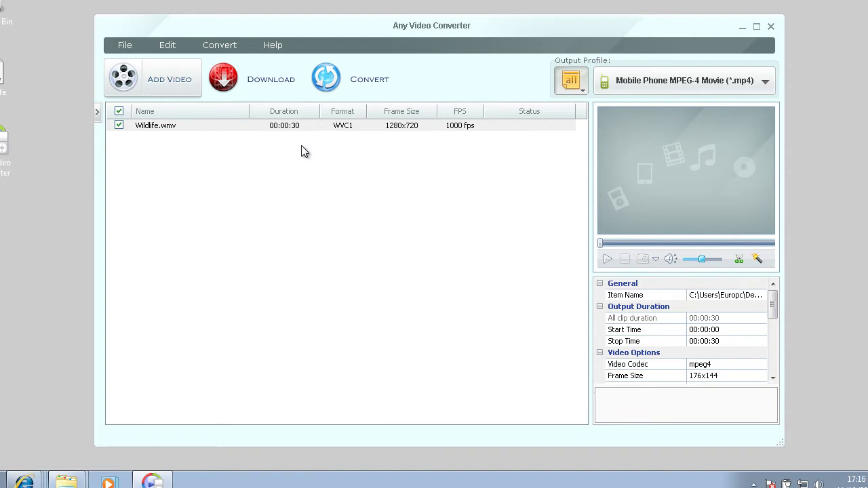
# Choose MPEG-II Movie (*.mpg) as the output profile and accept the Video Clipping dialog
pyautogui.click(772, 80)
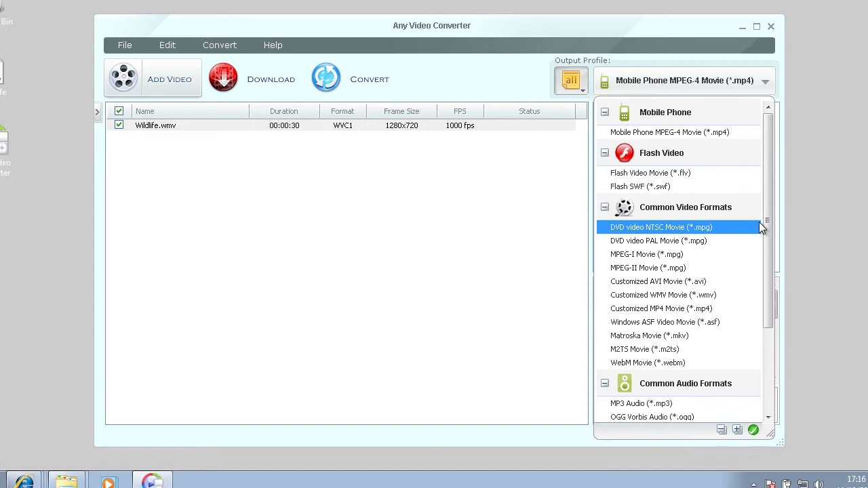
pyautogui.moveTo(767, 198)
pyautogui.mouseDown()
pyautogui.moveTo(771, 268)
pyautogui.moveTo(773, 198)
pyautogui.mouseUp()
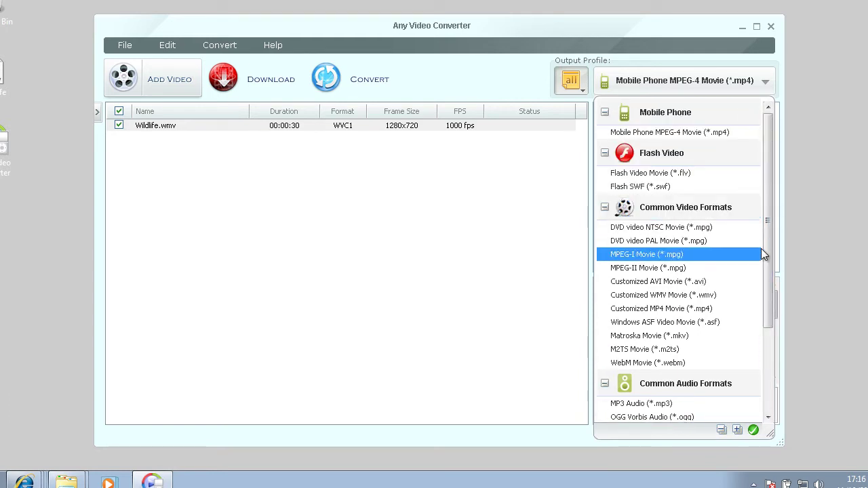
pyautogui.moveTo(765, 248)
pyautogui.mouseDown()
pyautogui.moveTo(765, 308)
pyautogui.moveTo(767, 250)
pyautogui.mouseUp()
pyautogui.click(739, 269)
pyautogui.click(739, 259)
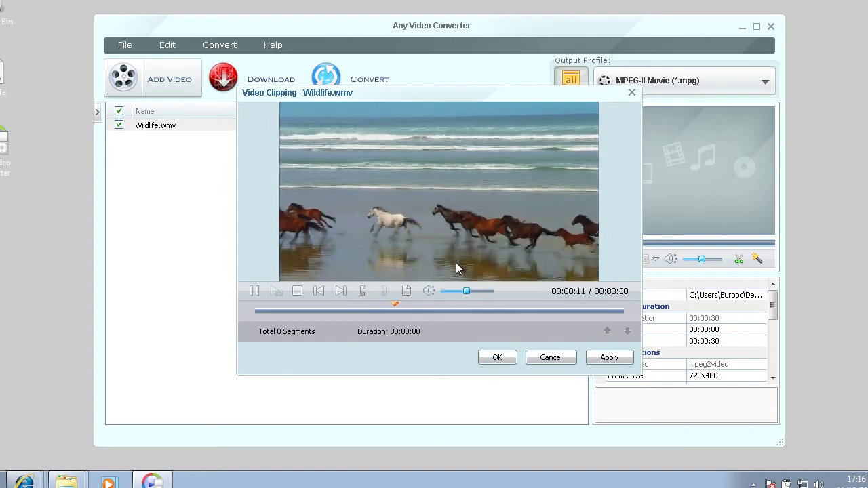
pyautogui.click(504, 361)
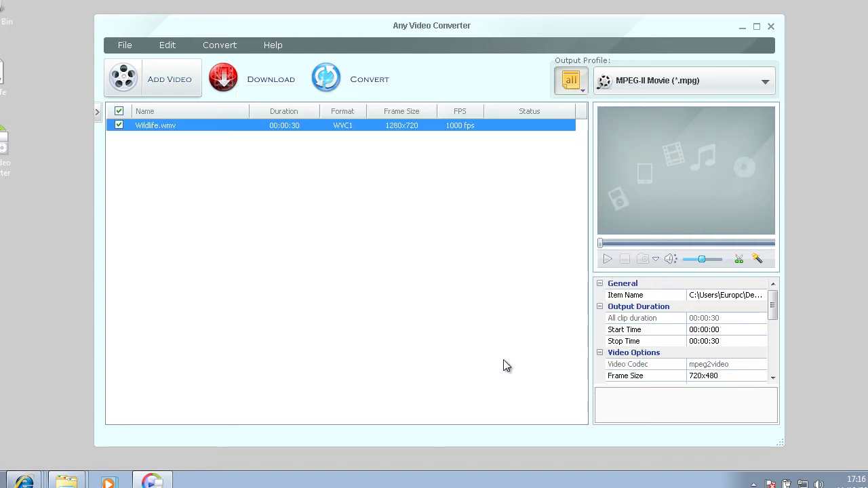
# Check Wildlife.wmv's properties, then run the MPEG-II conversion until it shows Completed
pyautogui.click(292, 184)
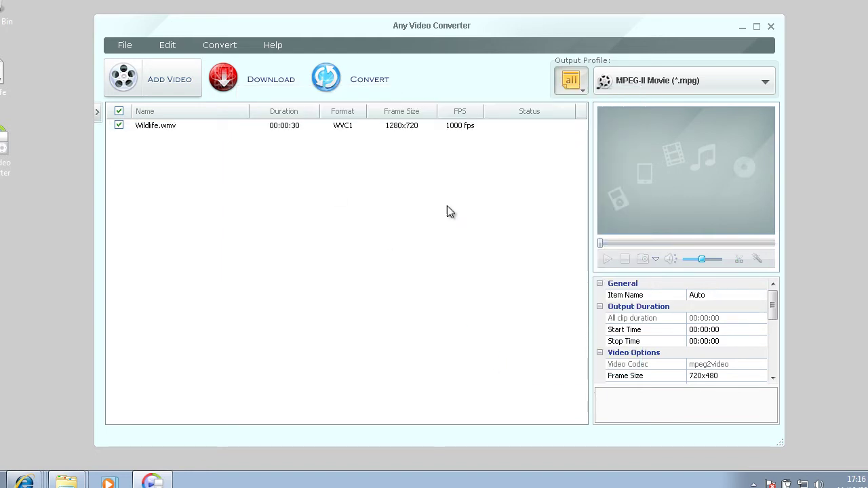
pyautogui.click(163, 130)
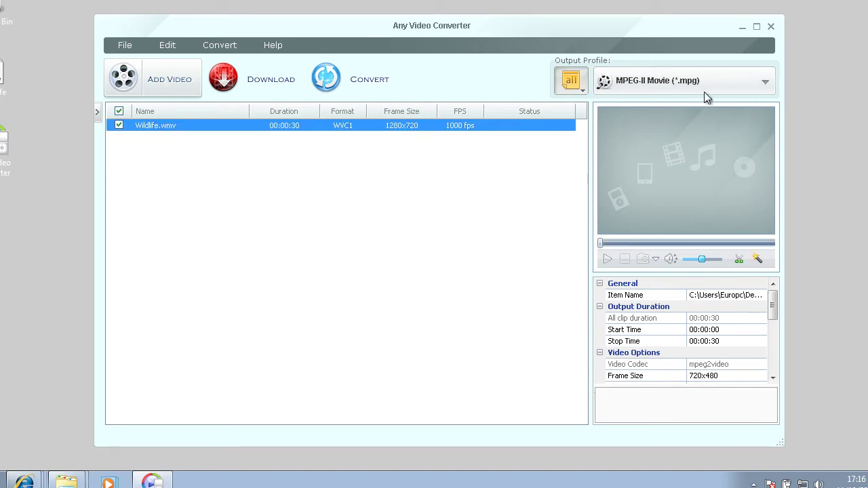
pyautogui.click(353, 206)
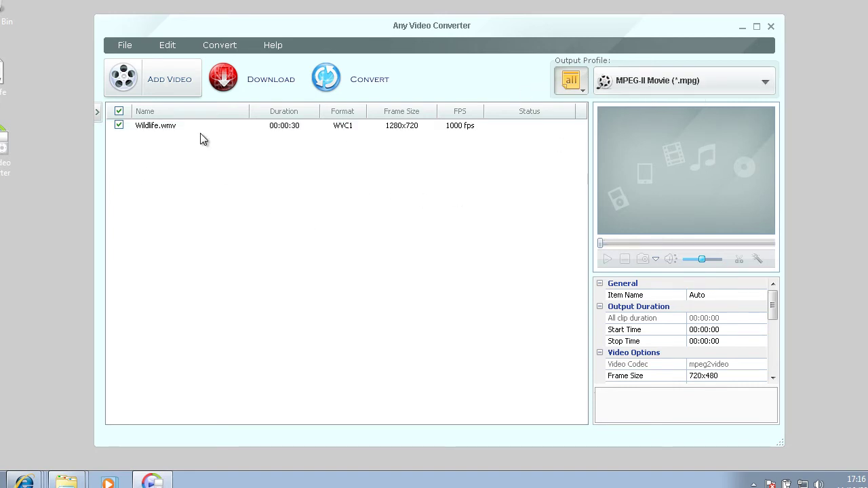
pyautogui.click(381, 79)
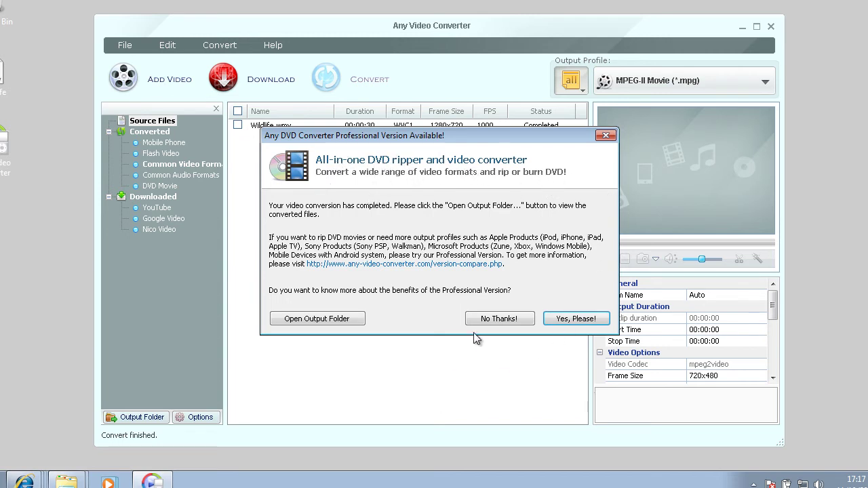
pyautogui.click(323, 319)
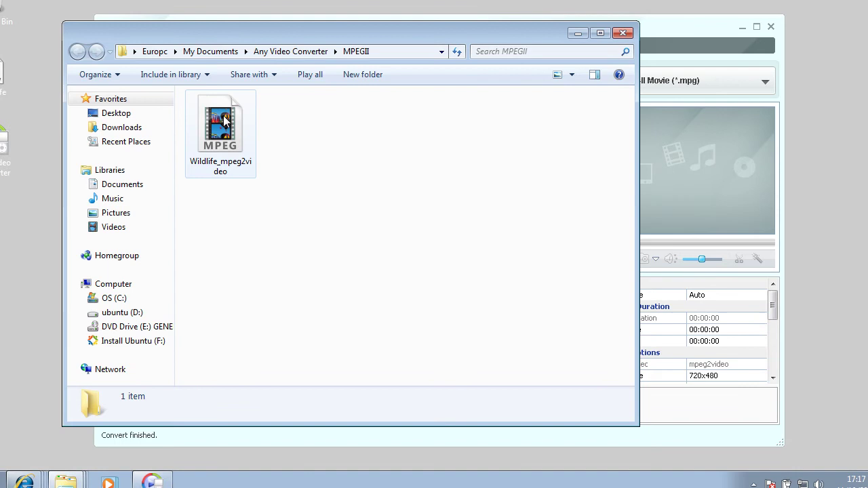
pyautogui.click(244, 159)
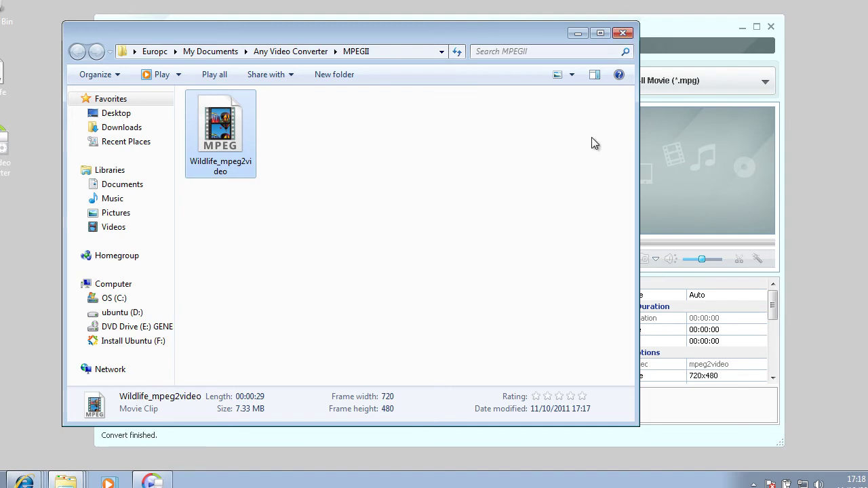
pyautogui.click(623, 34)
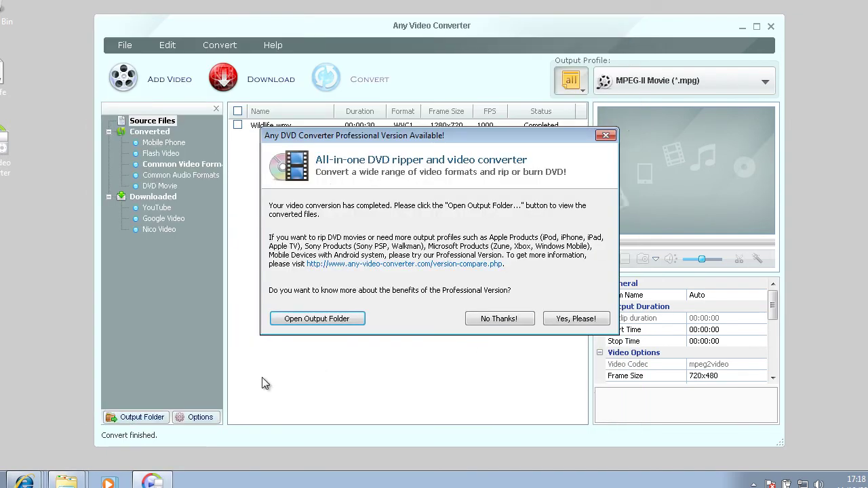
# Decline the Professional Version offer with No Thanks and scroll the properties to Audio Options
pyautogui.click(483, 320)
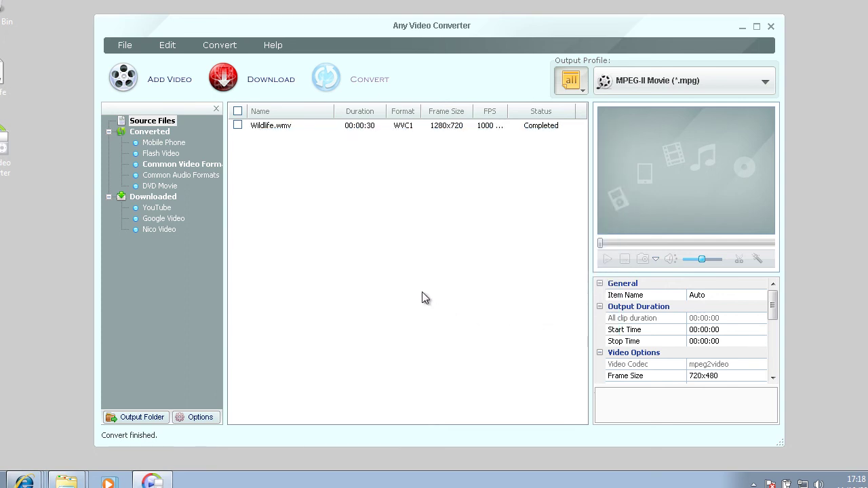
pyautogui.moveTo(438, 26); pyautogui.dragTo(432, 39)
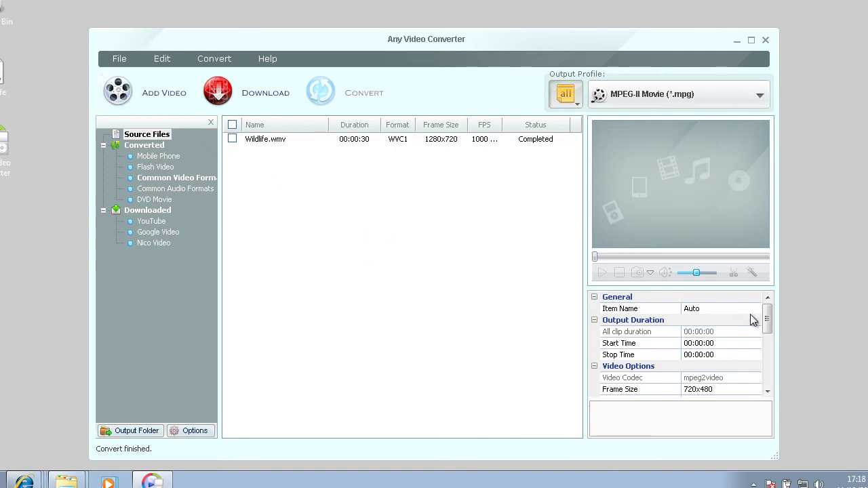
pyautogui.moveTo(767, 322); pyautogui.dragTo(769, 367)
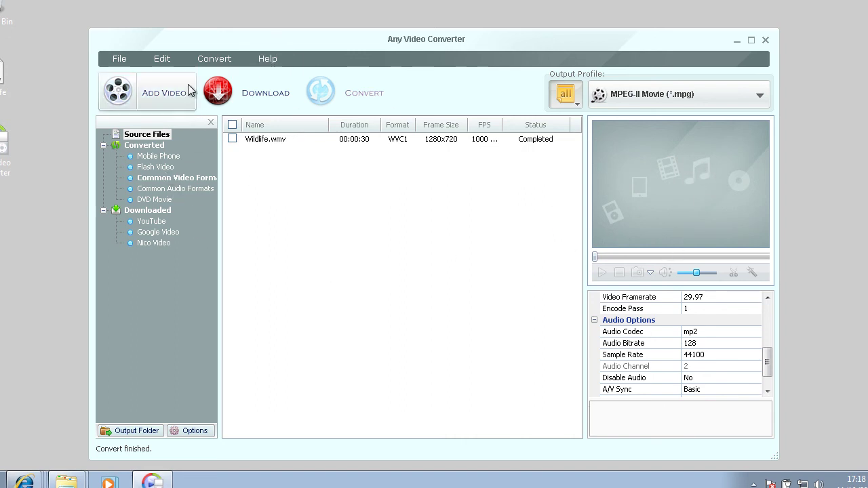
pyautogui.click(161, 58)
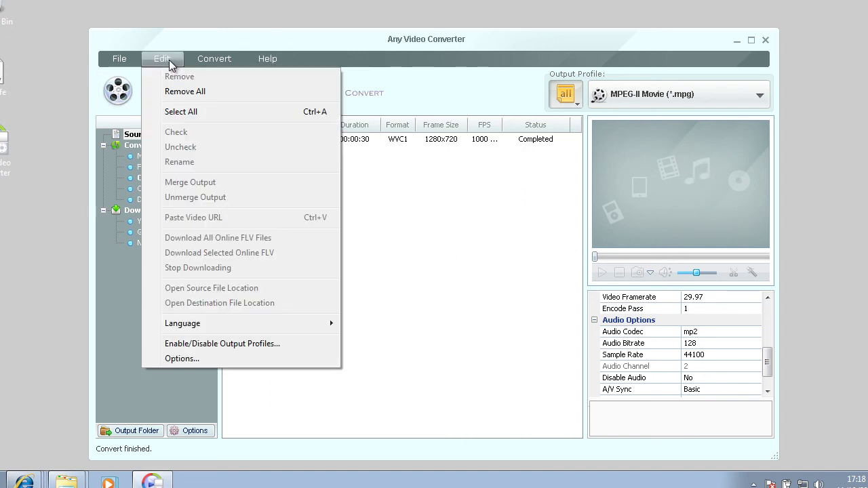
pyautogui.click(183, 359)
pyautogui.click(296, 122)
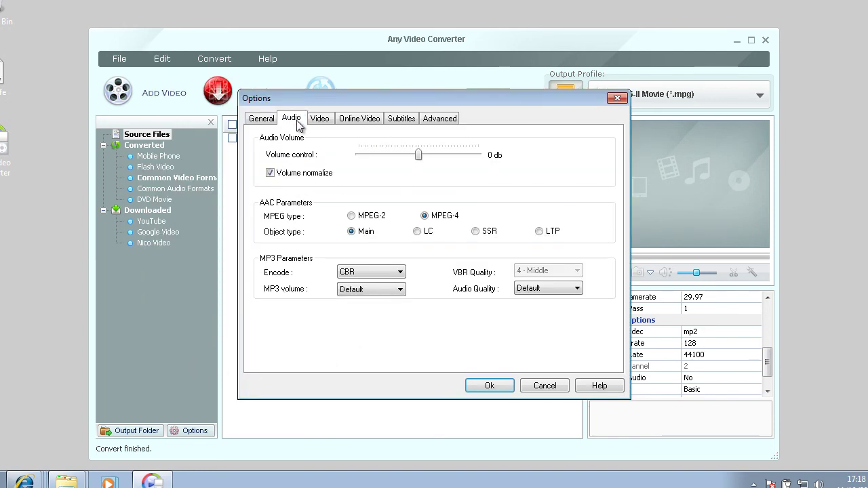
pyautogui.click(262, 119)
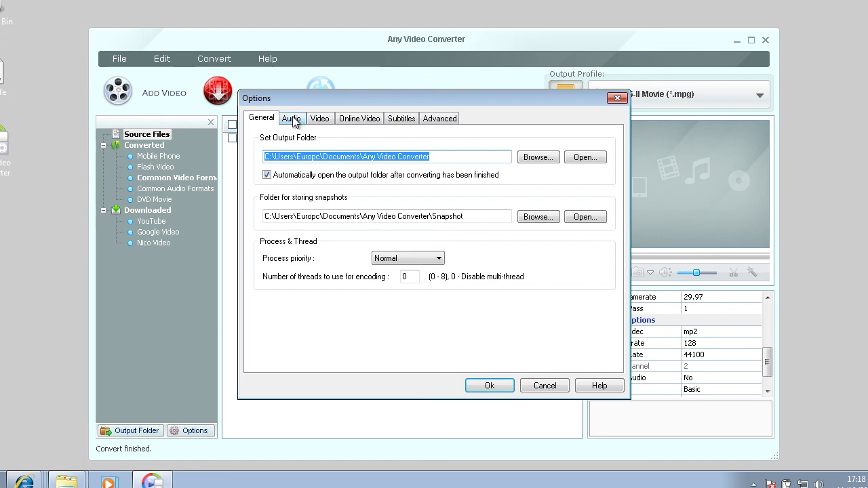
pyautogui.click(293, 121)
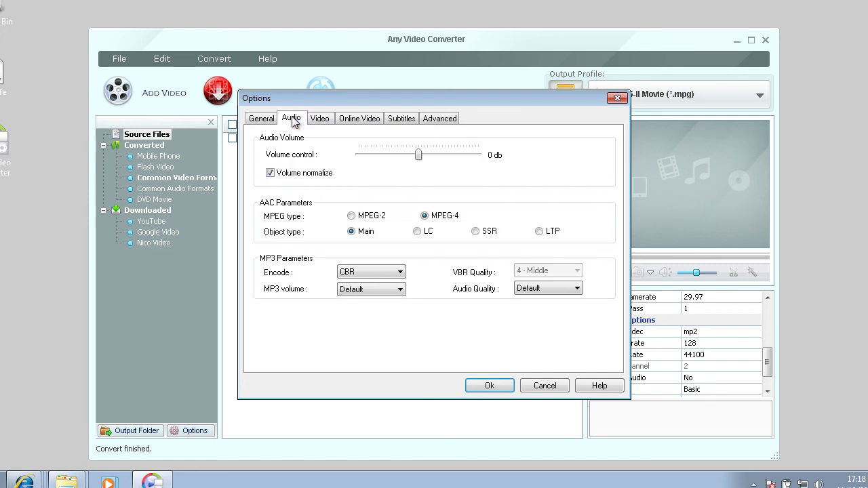
pyautogui.click(324, 119)
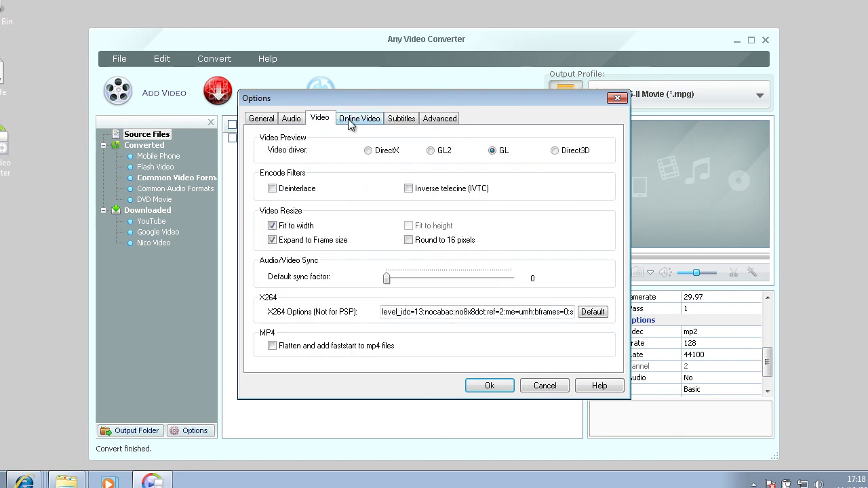
pyautogui.click(350, 123)
pyautogui.click(396, 122)
pyautogui.click(441, 122)
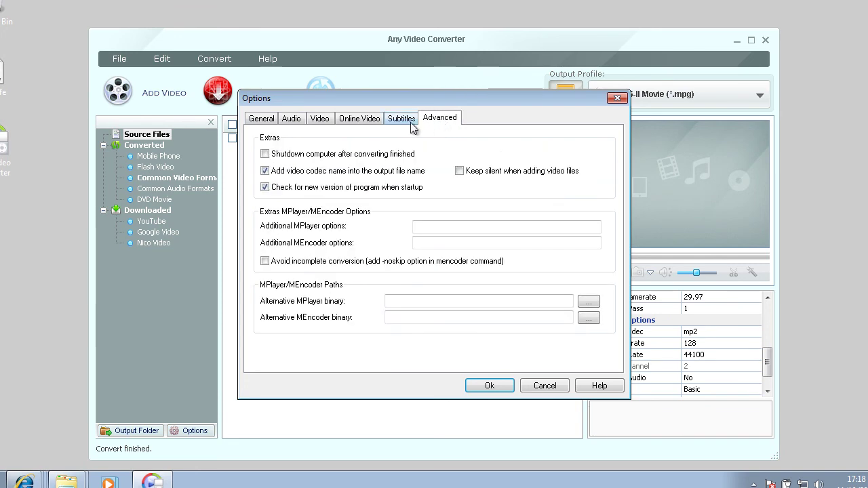
pyautogui.click(387, 125)
pyautogui.click(364, 125)
pyautogui.click(315, 124)
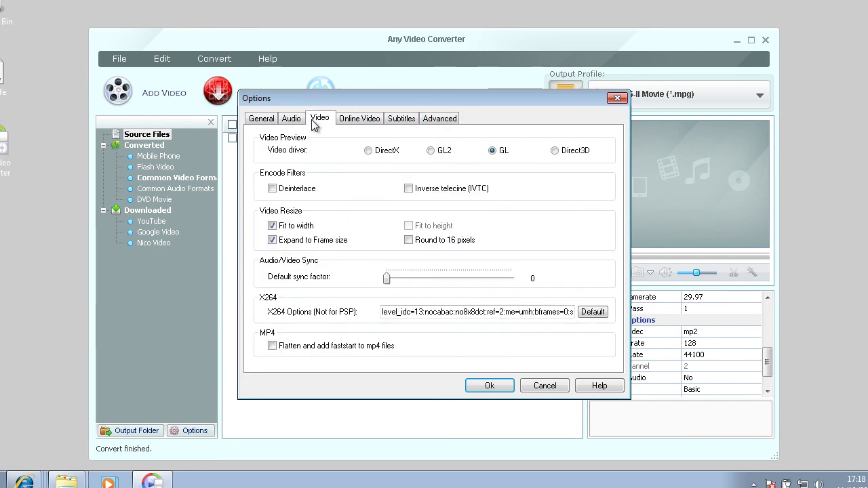
pyautogui.click(494, 385)
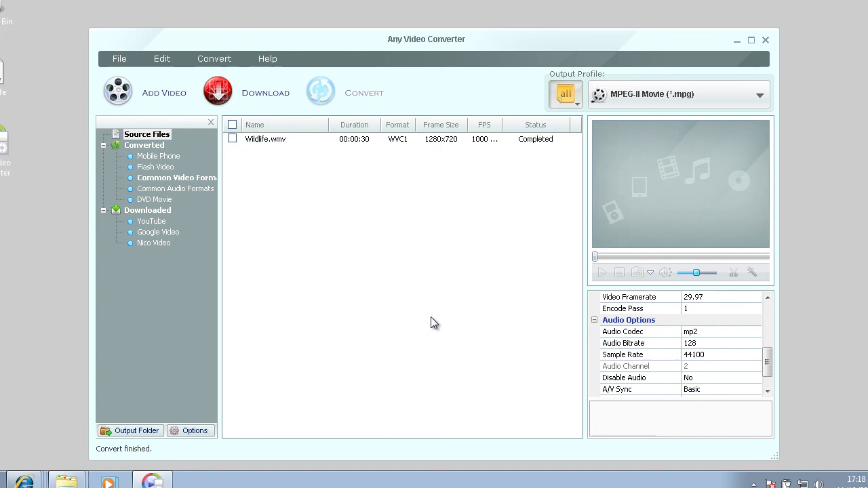